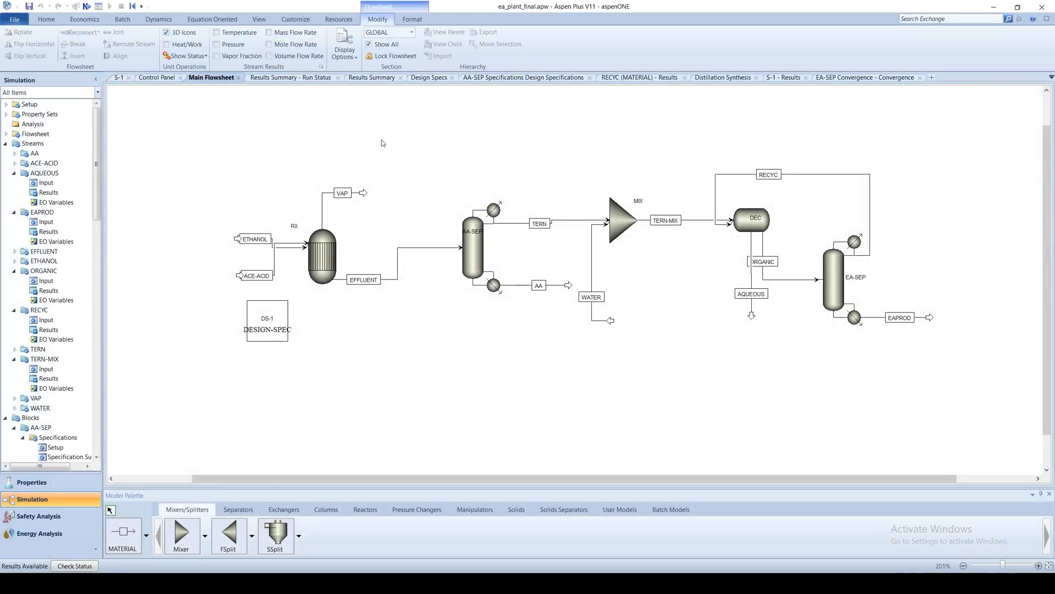
Scroll the navigation tree down to Flowsheeting Options to reach the Calculator list.
scroll(101, 194, down, 4)
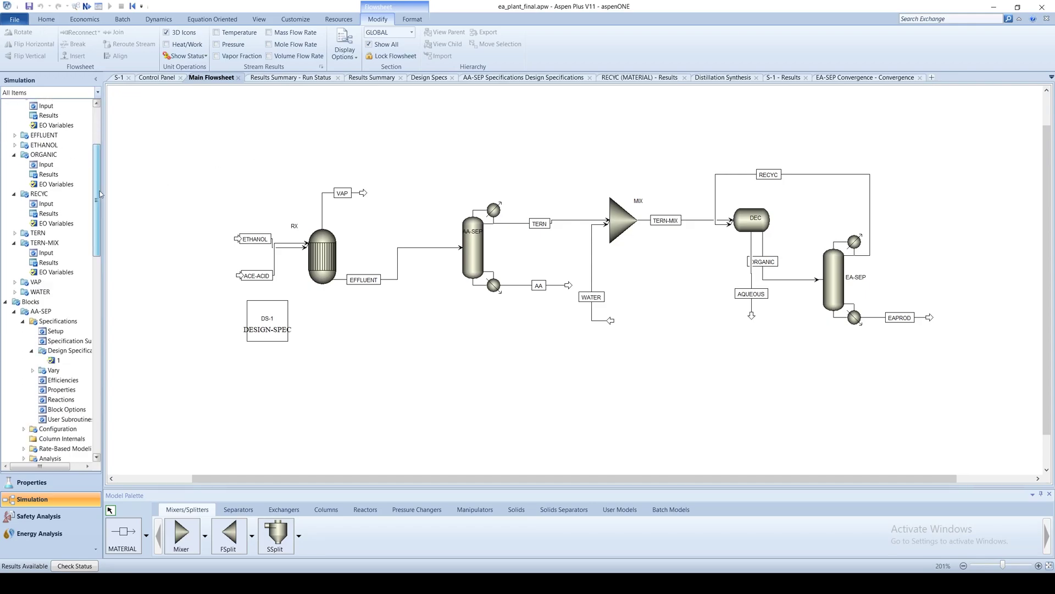
scroll(100, 193, down, 10)
Create calculator block C-1 with the default ID and open its Define form.
click(55, 345)
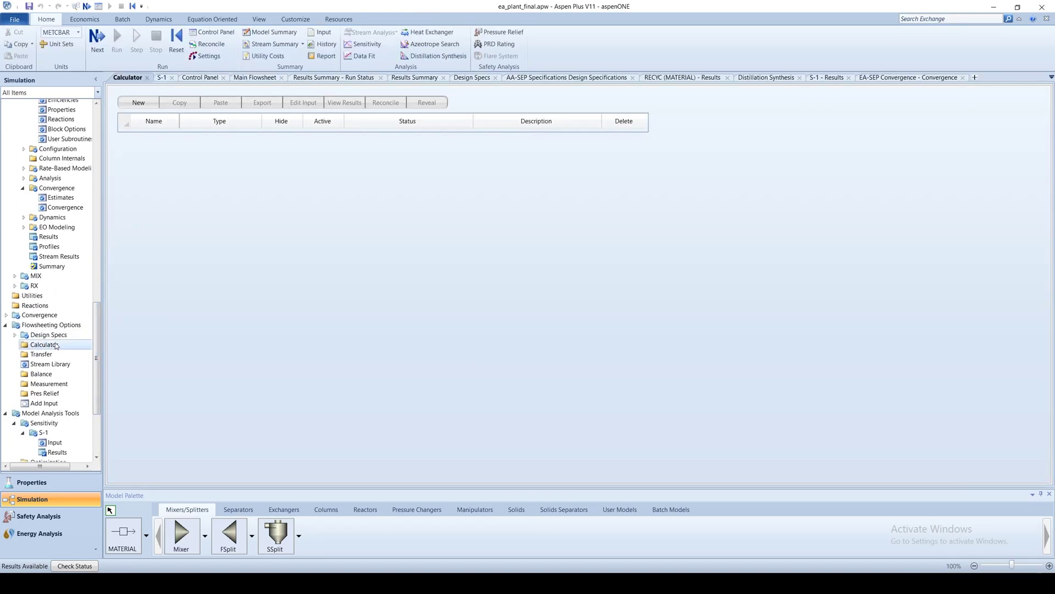
click(139, 102)
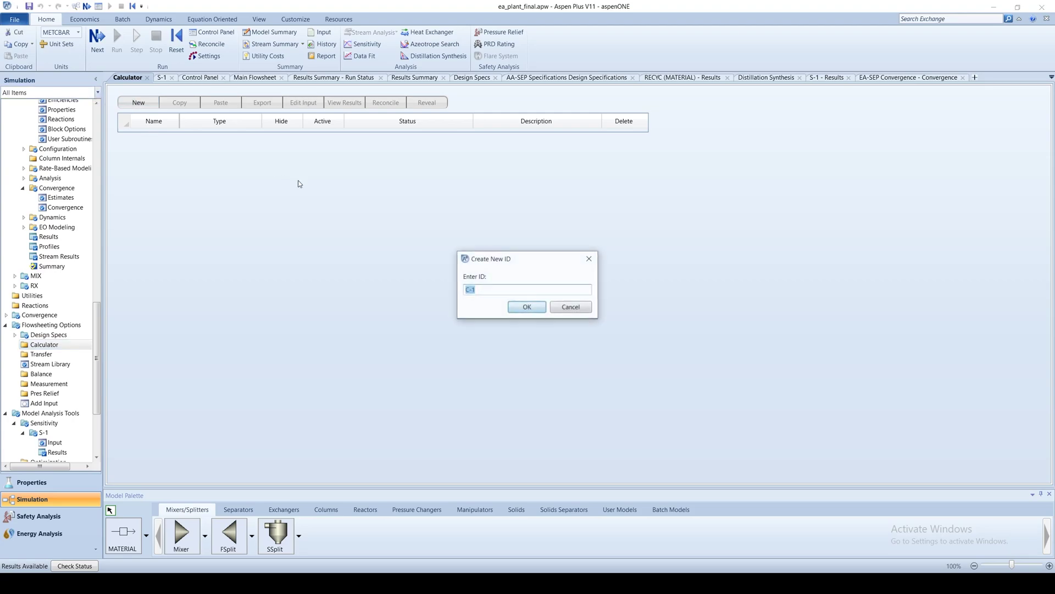
click(527, 307)
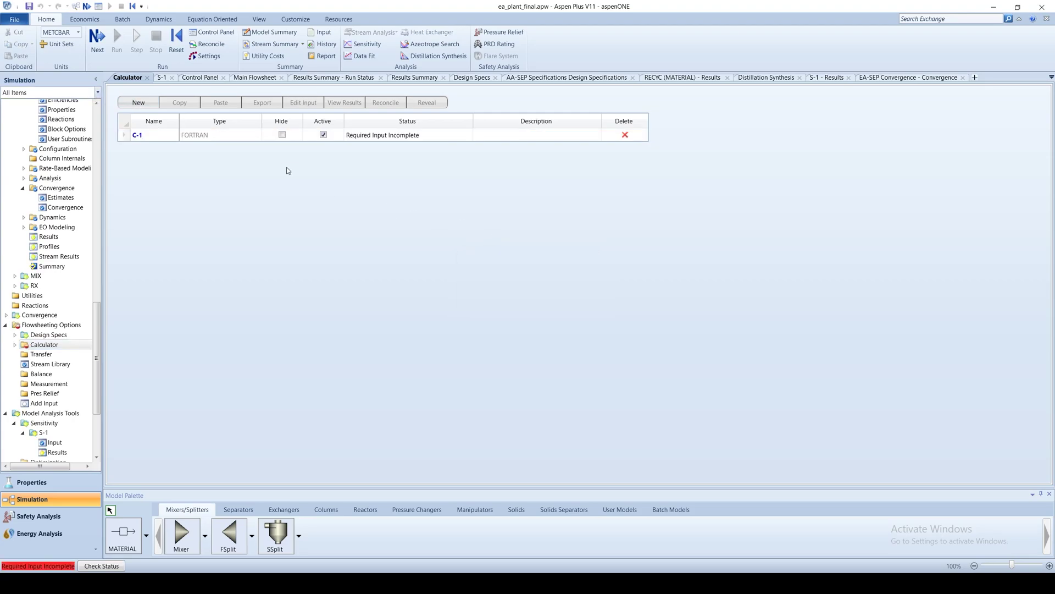
double_click(163, 134)
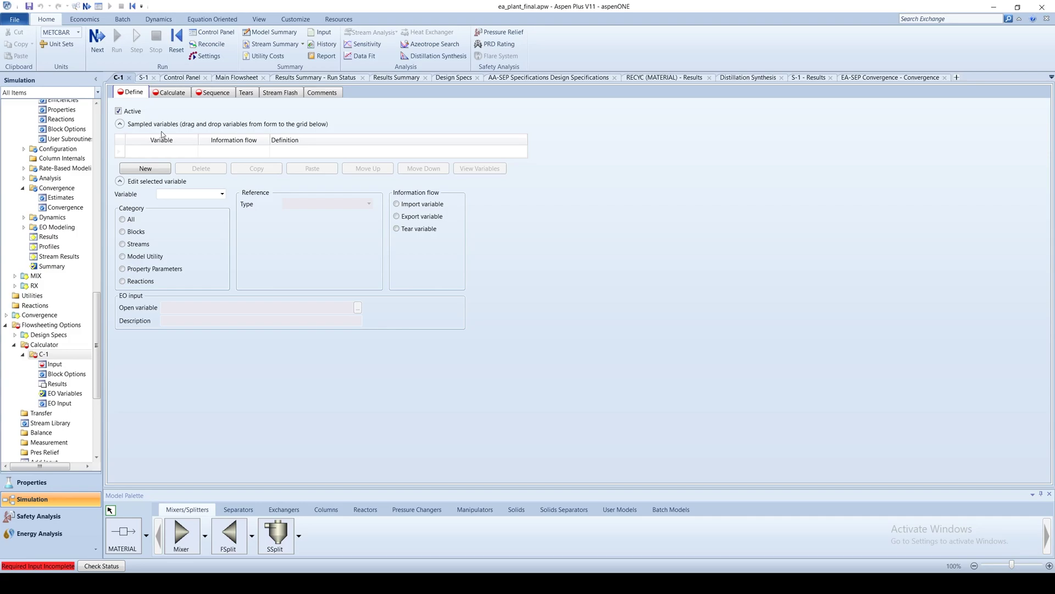
Add two sampled variables named FACETIC and FETHANOL to calculator C-1.
click(145, 168)
text(FACETIC)
key(Return)
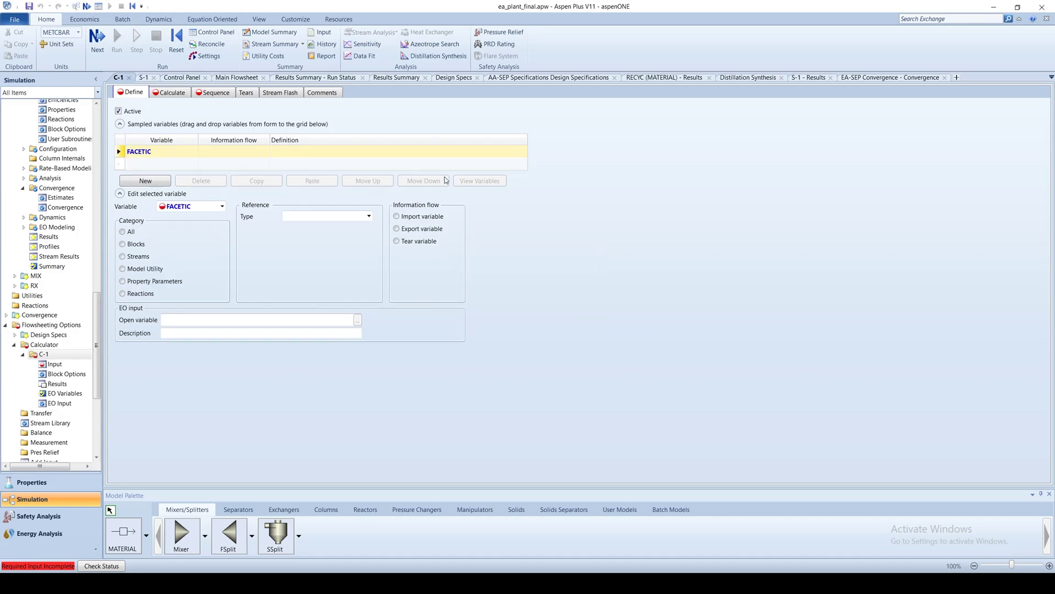
key(Return)
text(FETHANOL)
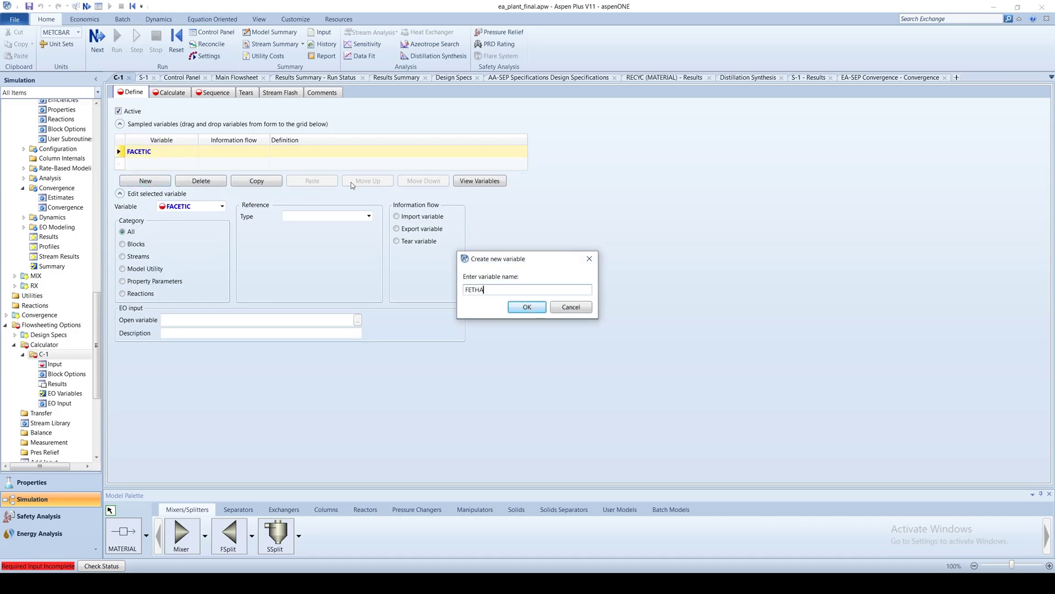
key(Return)
Define FACETIC as the Mole-Flow of component AA in stream ACE-ACID.
click(217, 152)
click(368, 228)
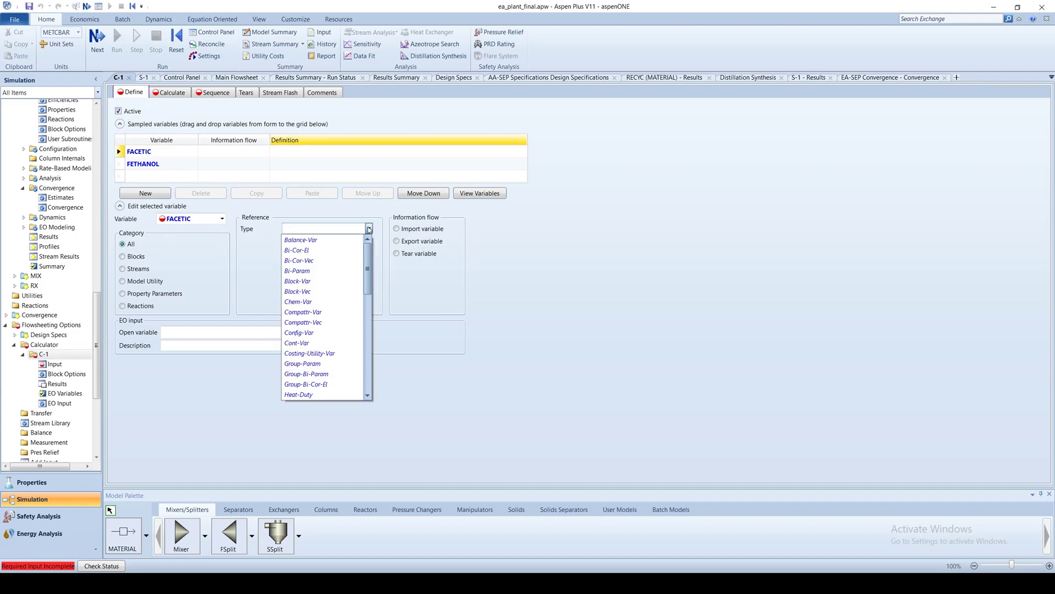
scroll(324, 308, down, 10)
click(362, 253)
click(369, 241)
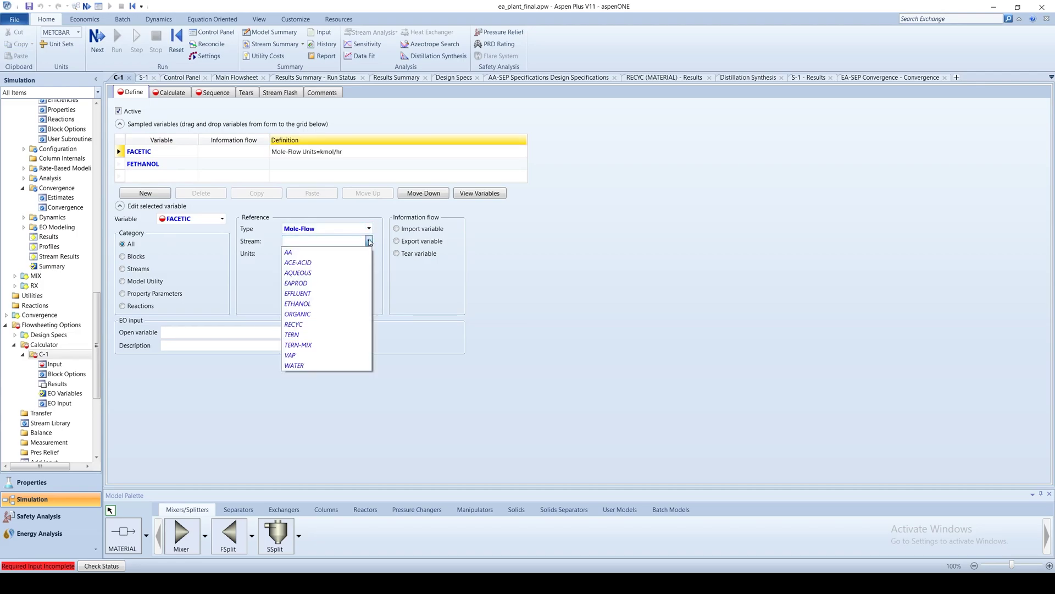
click(297, 262)
click(369, 266)
click(290, 275)
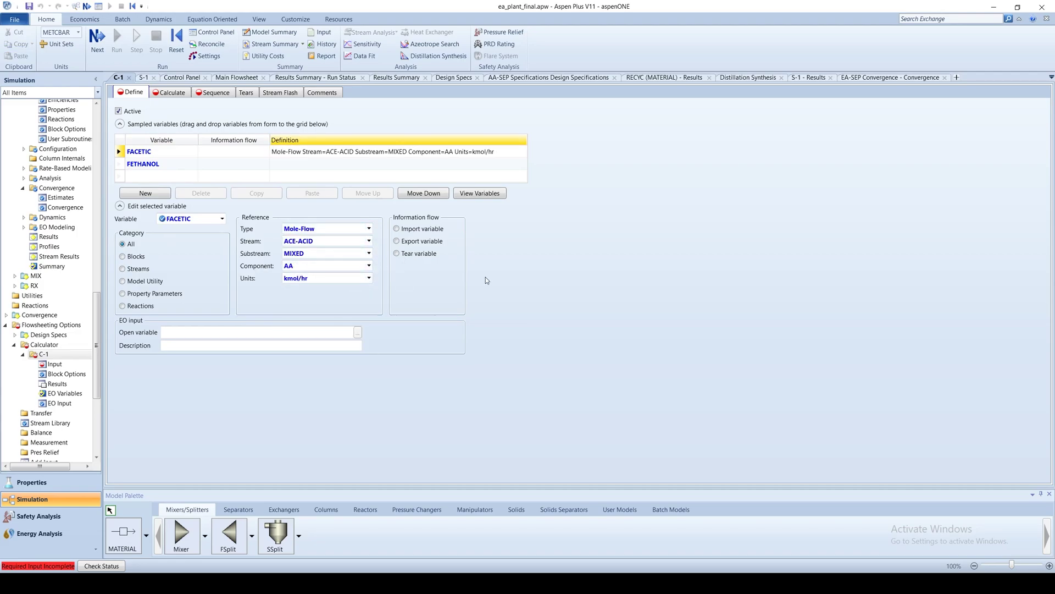
Define FETHANOL as the Mole-Flow of component ETH in stream ETHANOL.
click(289, 164)
click(368, 228)
scroll(370, 284, down, 5)
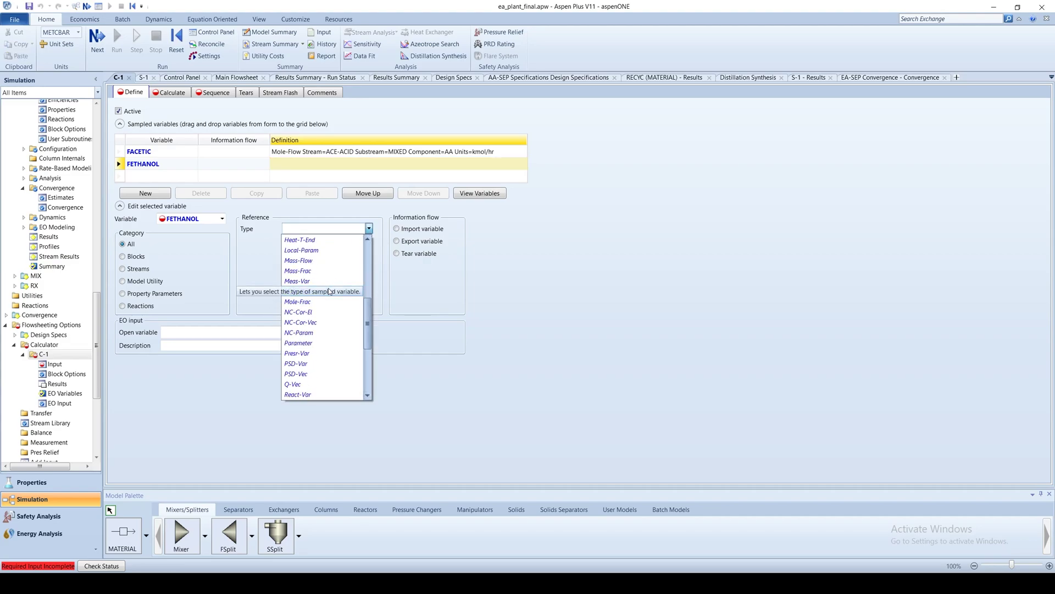
click(354, 281)
click(369, 241)
click(308, 303)
click(369, 266)
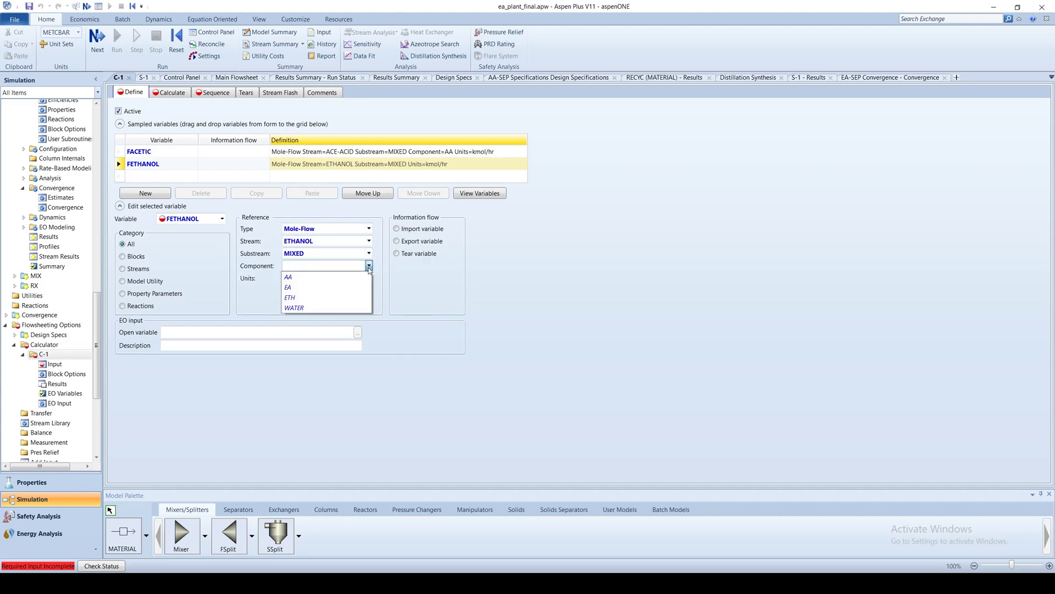
click(297, 287)
Set FACETIC's information flow to Import and FETHANOL's to Export.
click(259, 152)
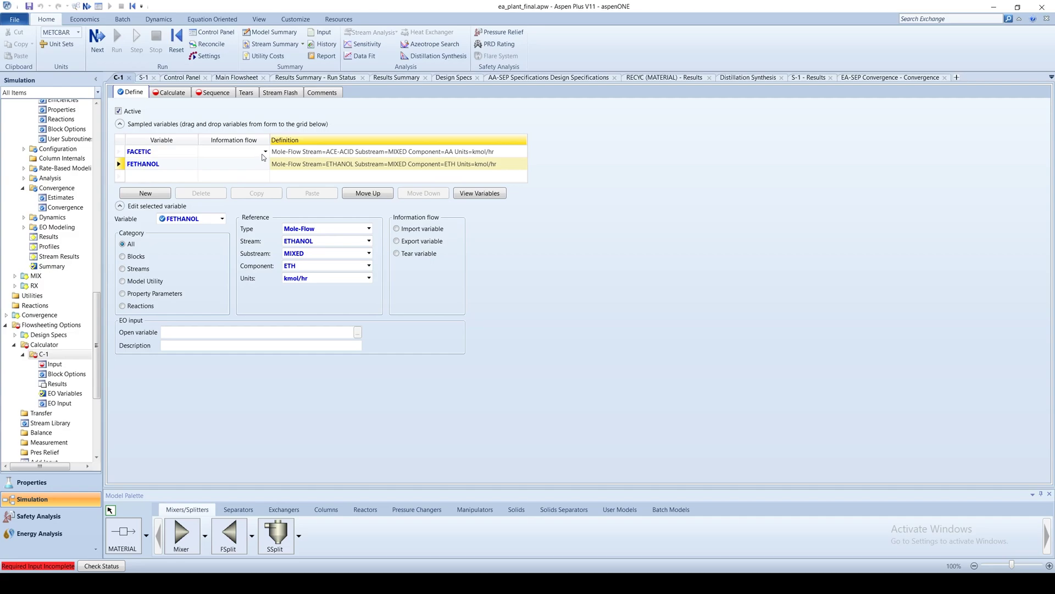
click(265, 152)
click(223, 174)
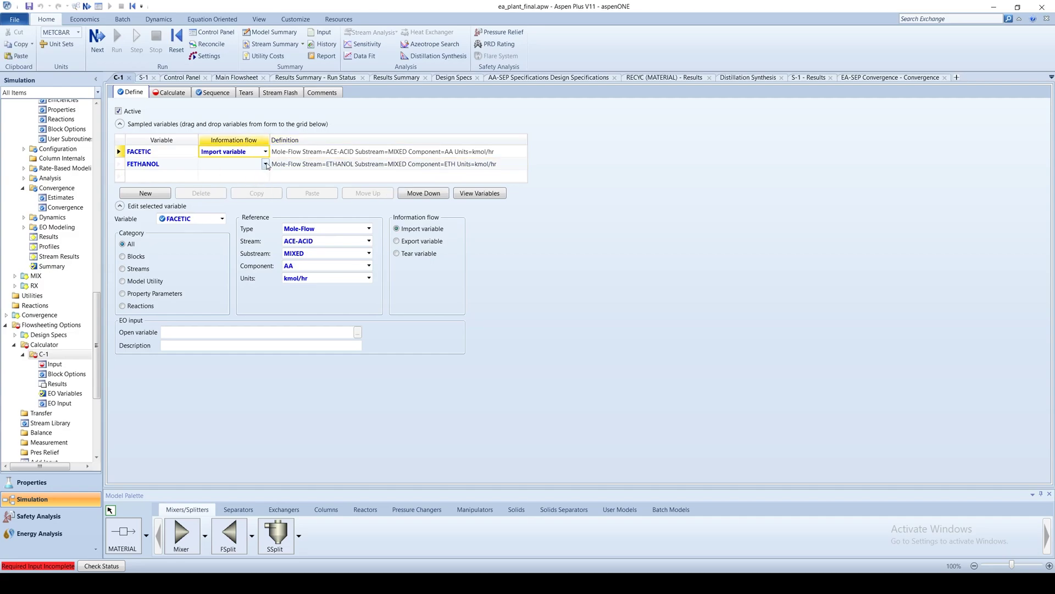
click(265, 164)
click(223, 186)
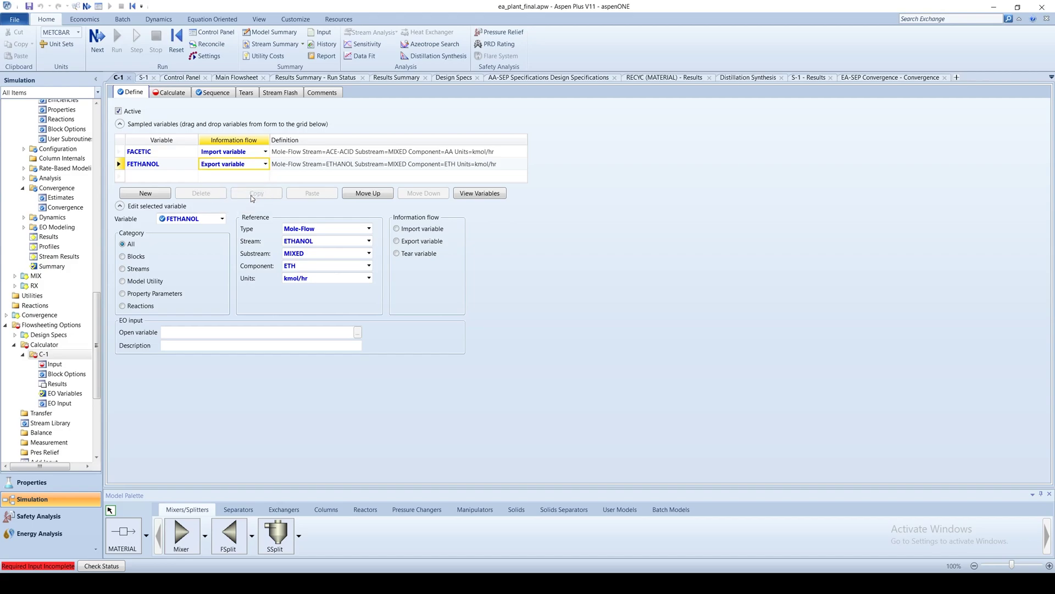
click(309, 215)
right_click(308, 214)
click(307, 216)
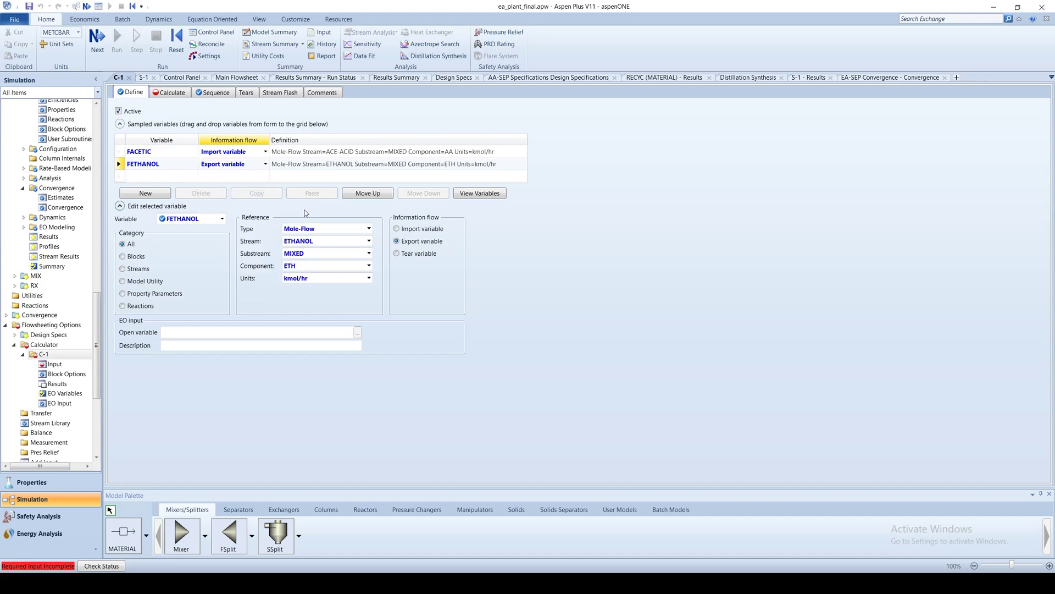
Enter the Fortran statement FETHANOL=FACETIC on C-1's Calculate sheet.
click(183, 89)
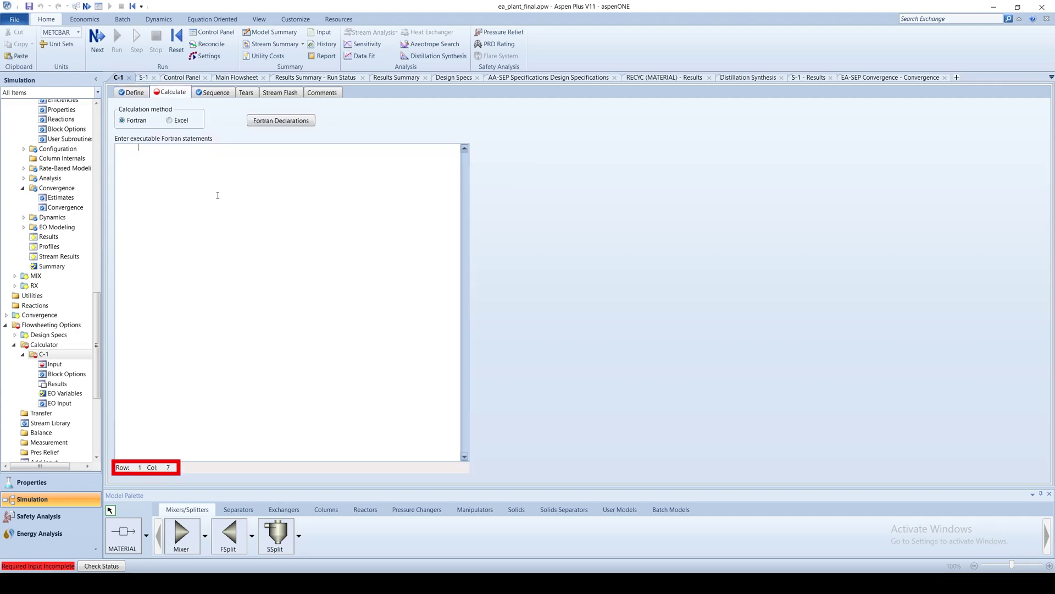
text(FETHANO)
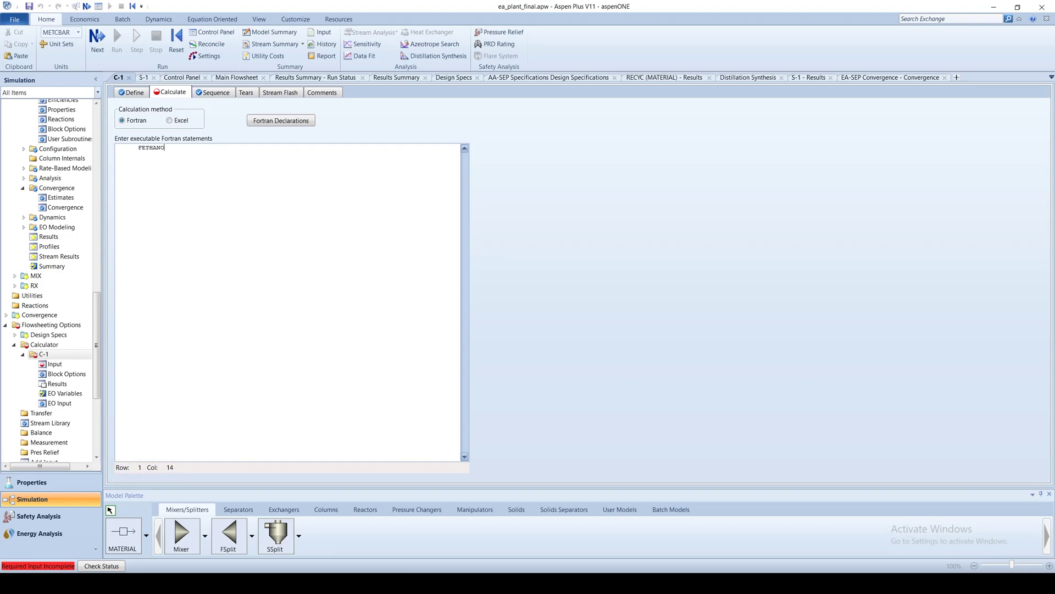
text(L=FACETIC)
click(606, 195)
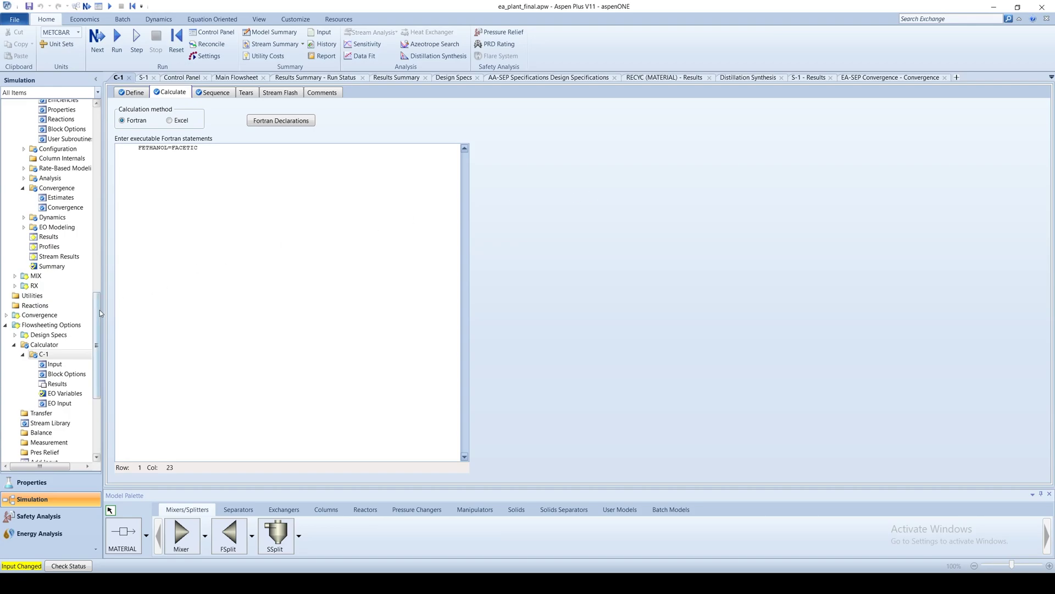
Delete the existing sensitivity analysis S-1 and recreate an empty S-1.
scroll(88, 330, down, 5)
click(64, 341)
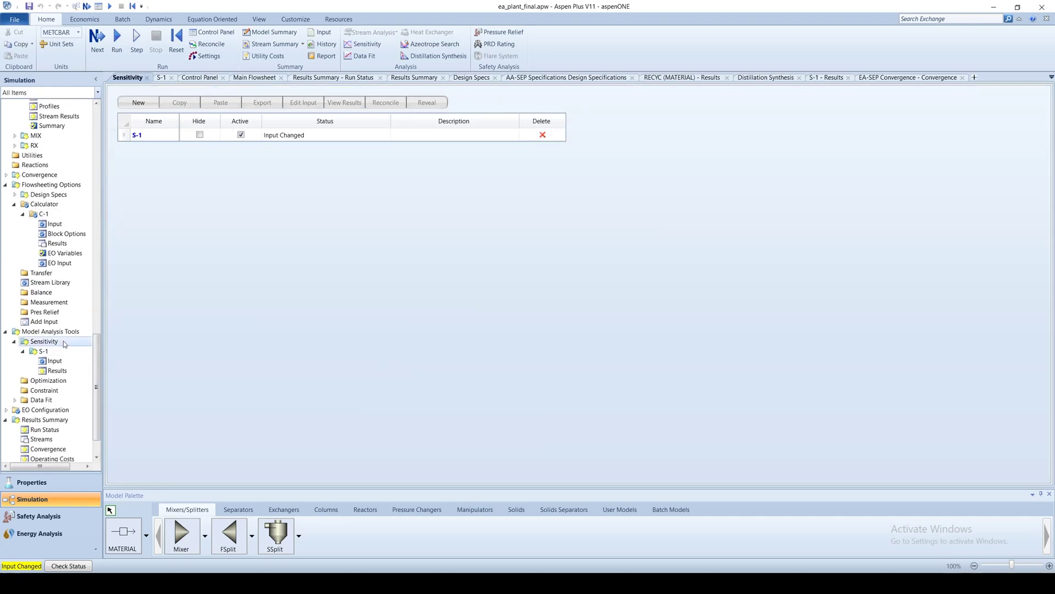
right_click(63, 341)
click(44, 353)
right_click(44, 352)
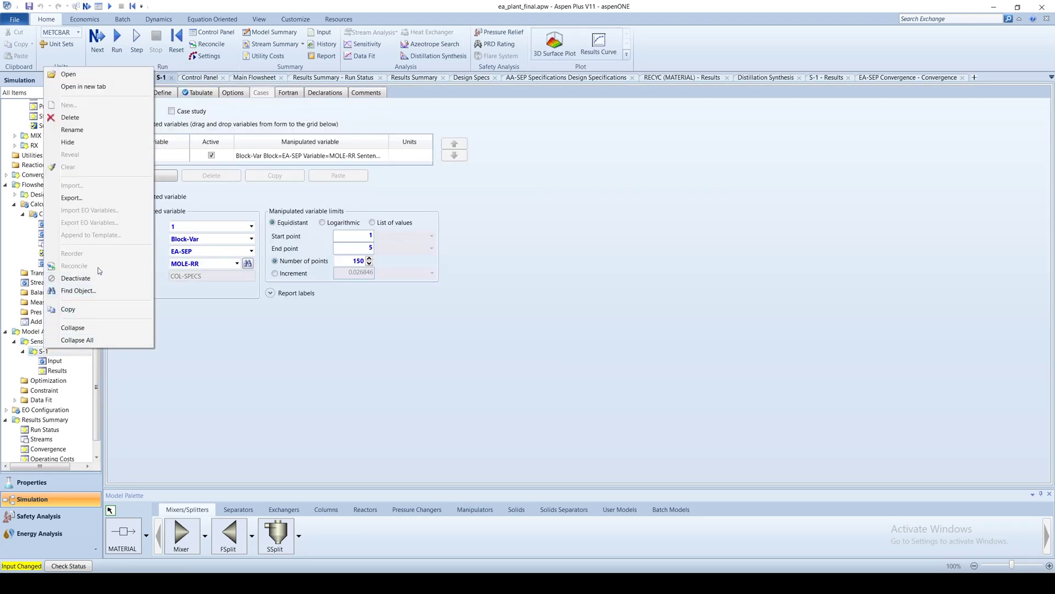
click(98, 267)
key(Return)
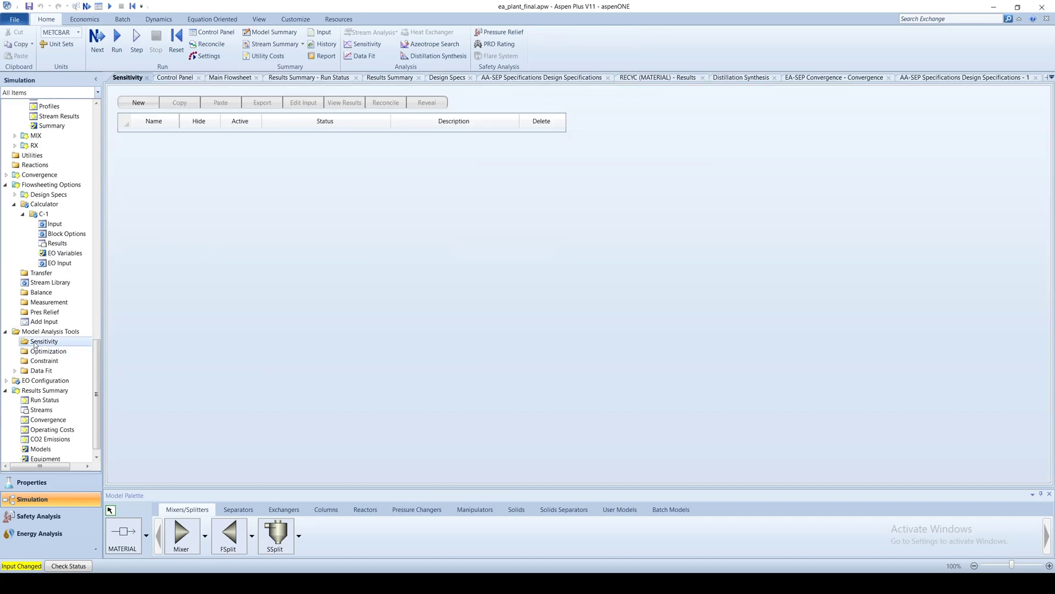
click(138, 103)
click(526, 307)
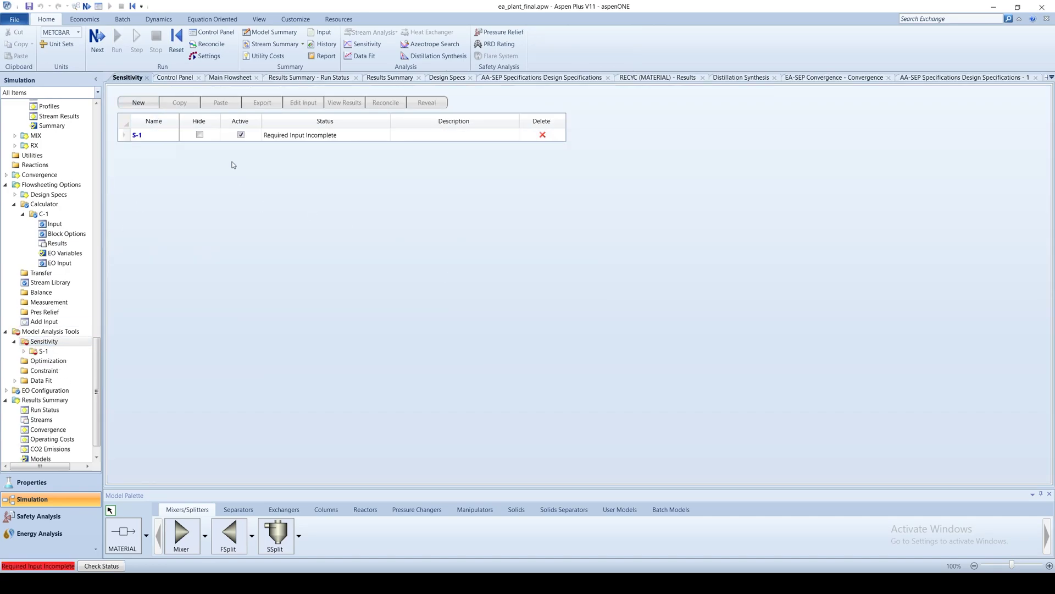
Make the manipulated variable the Mole-Flow of AA in stream ACE-ACID.
click(251, 238)
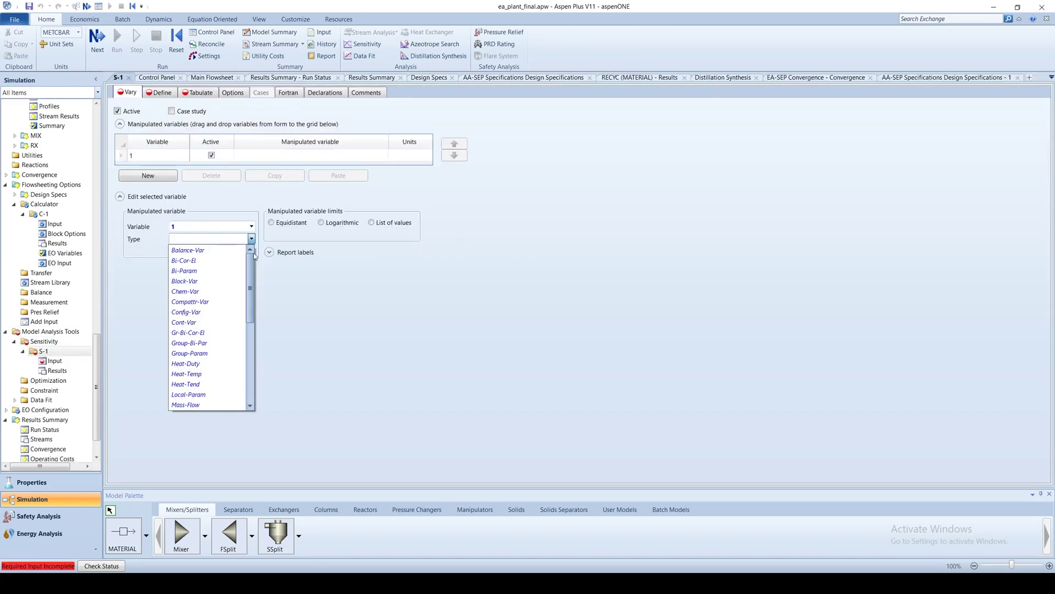
scroll(256, 292, down, 5)
click(250, 252)
click(252, 251)
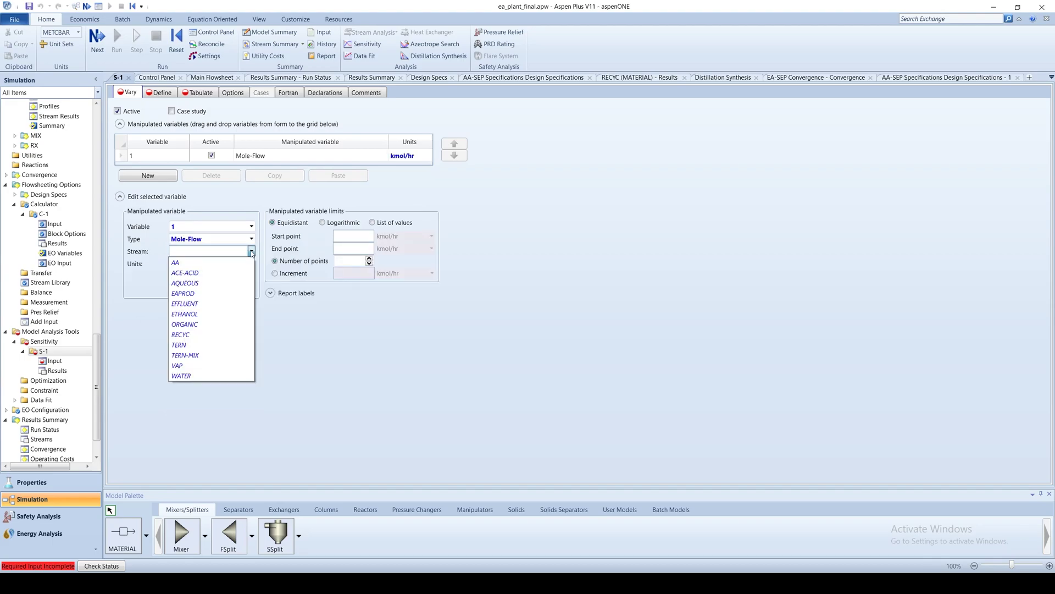
click(187, 270)
click(251, 276)
click(181, 285)
Vary it from 255 to 261 with a fixed increment of 0.2.
text(255)
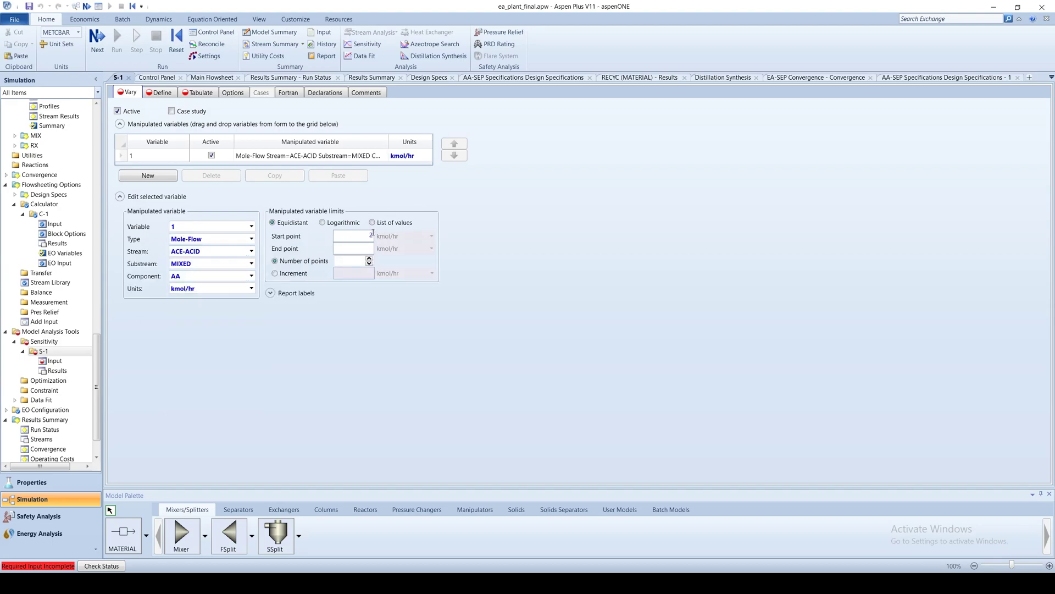
click(353, 249)
text(261)
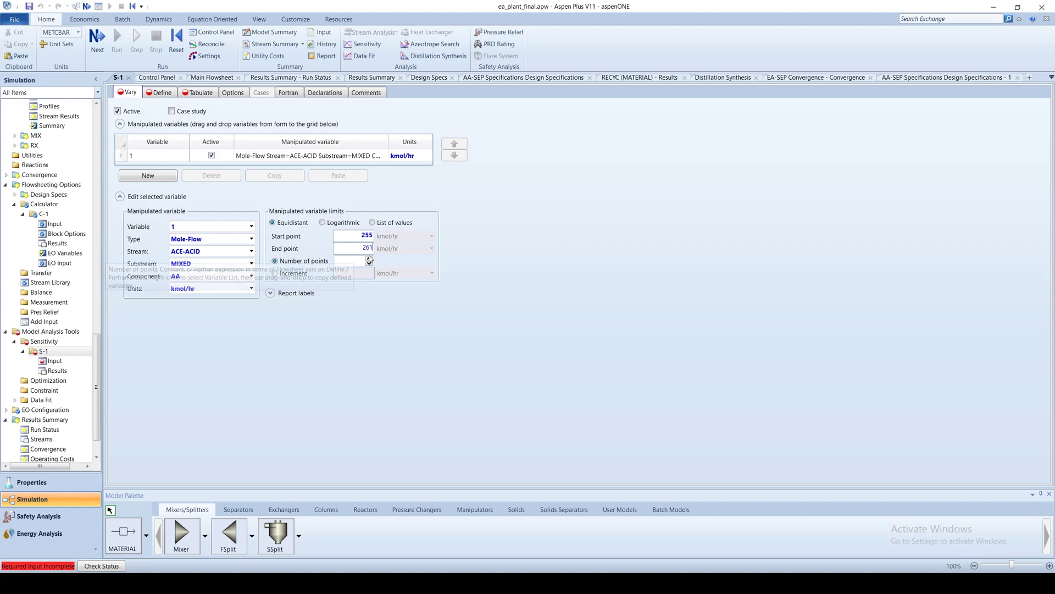
click(274, 273)
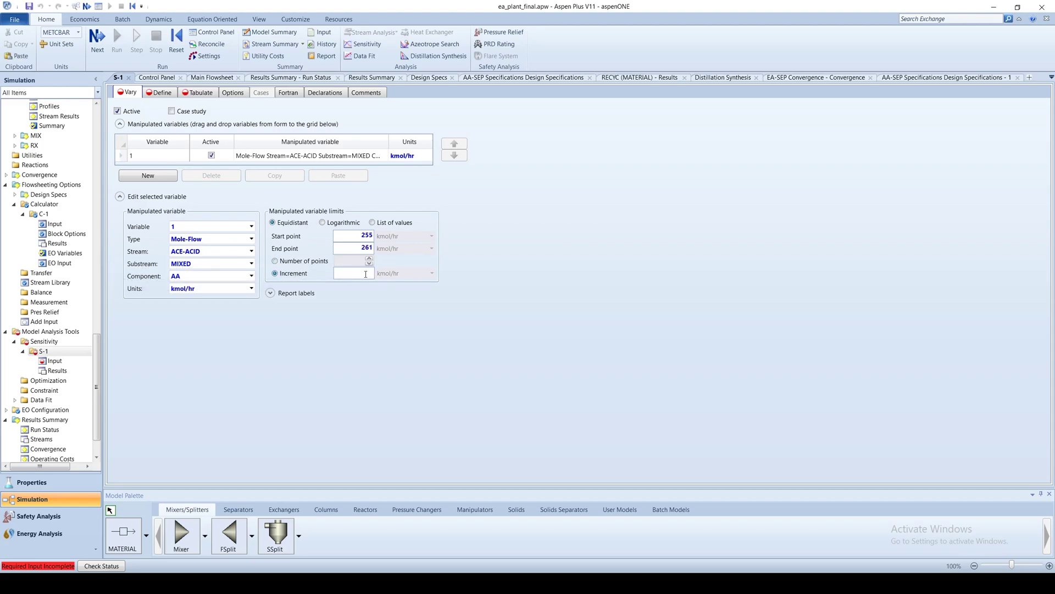
click(366, 274)
text(.2)
key(Return)
Create S-1 sampled variables named FETHANOL and PCOMP.
click(160, 94)
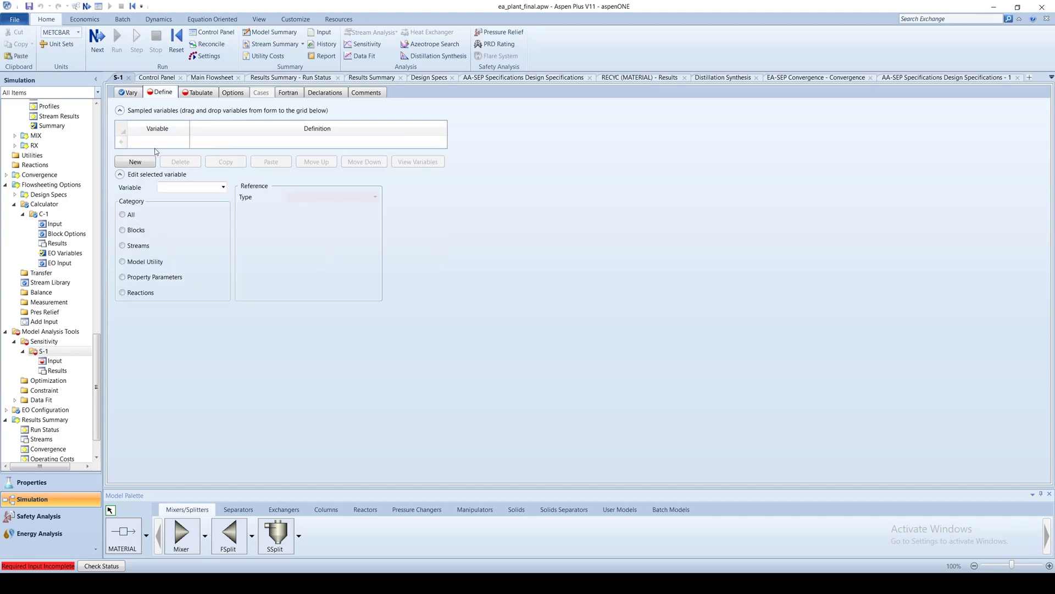
click(223, 187)
click(203, 200)
text(F)
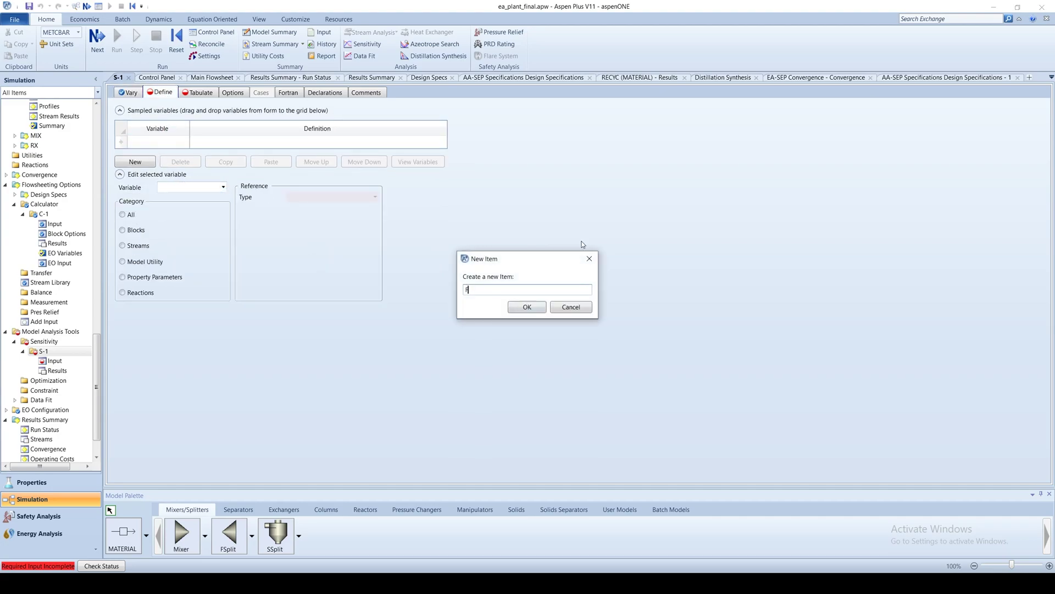
text(ETHANOL)
key(Return)
click(137, 174)
text(PCOMP)
key(Return)
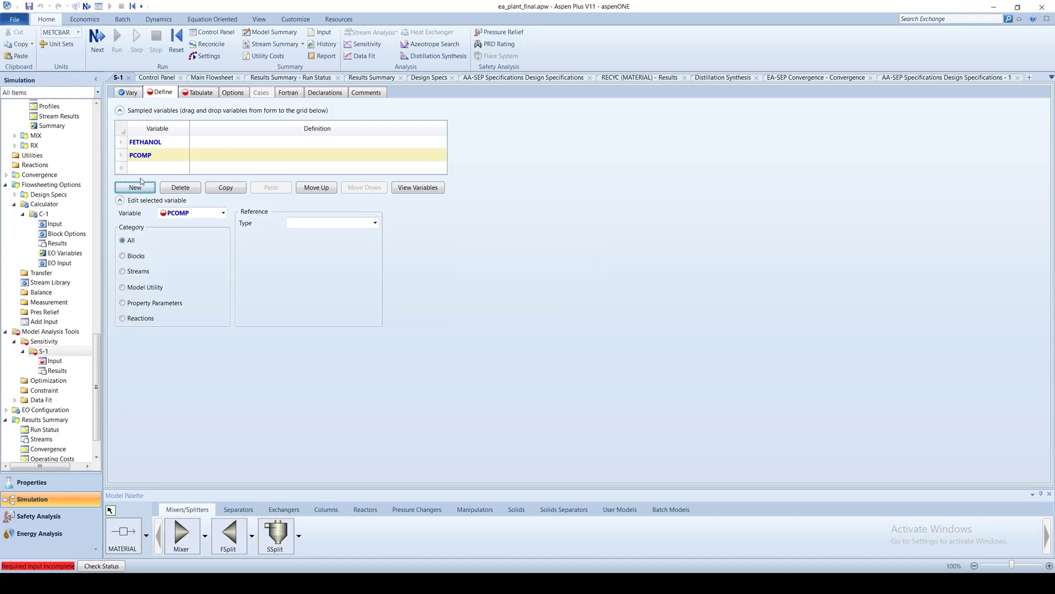
Define FETHANOL as the Mole-Flow of ETH in stream ETHANOL.
click(214, 144)
click(375, 222)
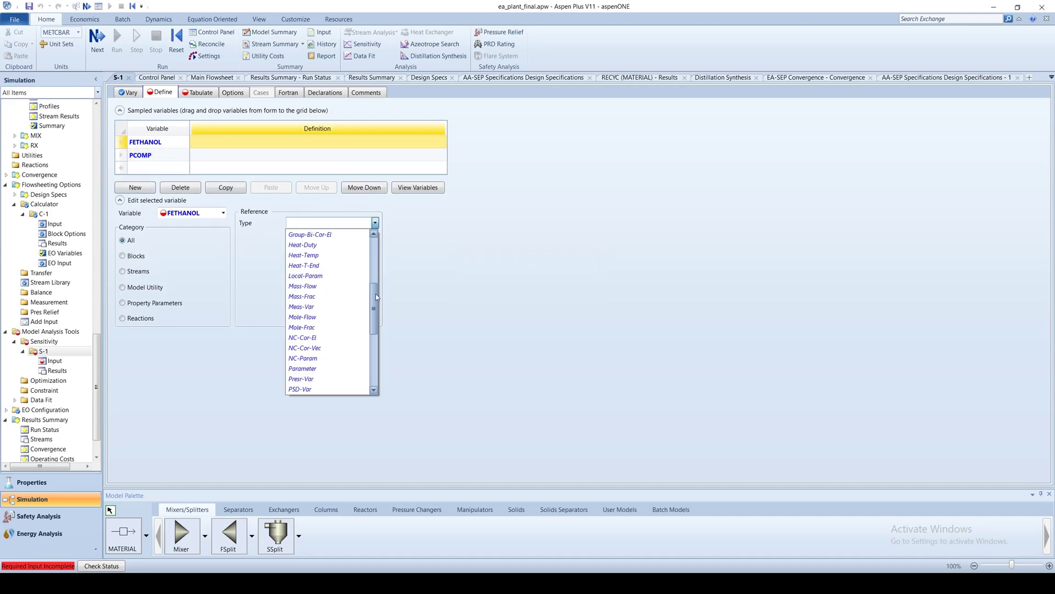
click(308, 316)
click(375, 235)
click(324, 290)
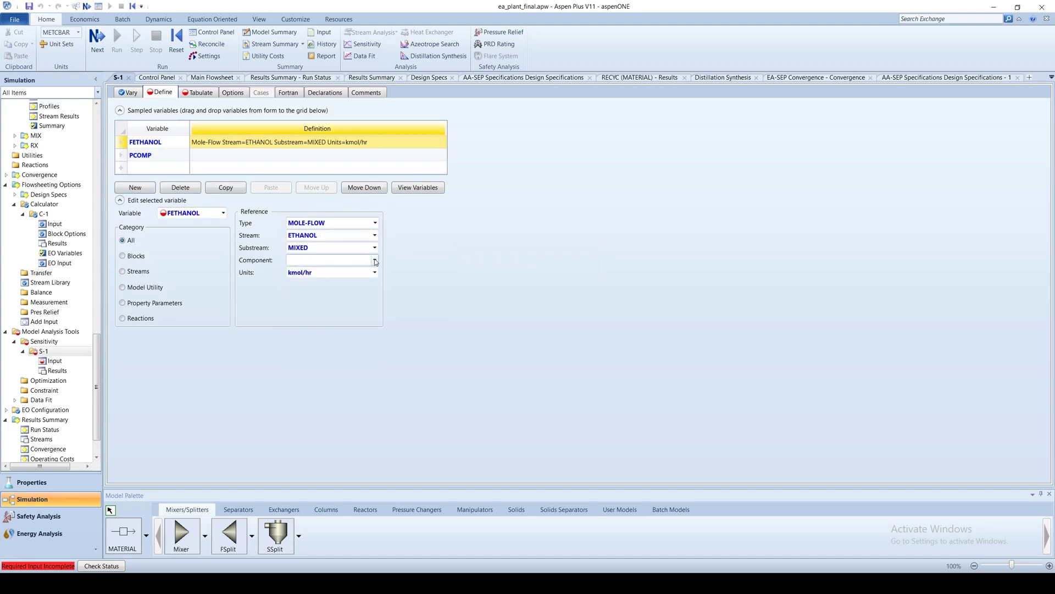
click(375, 260)
click(302, 294)
Define PCOMP as the Mass-Frac of EA in stream EAPROD.
click(307, 155)
click(375, 222)
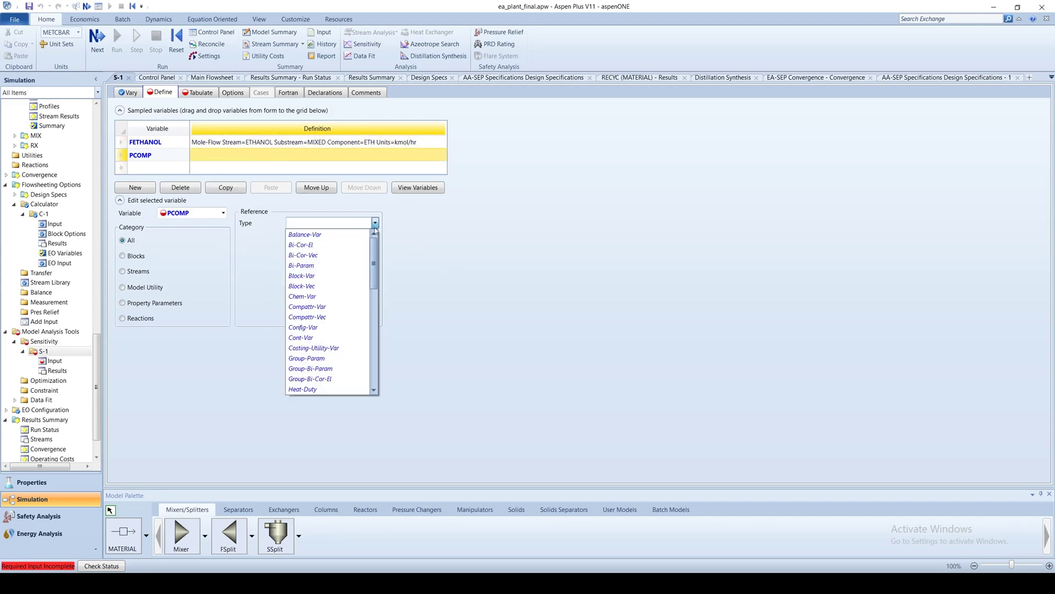
scroll(377, 308, down, 5)
click(308, 243)
click(375, 235)
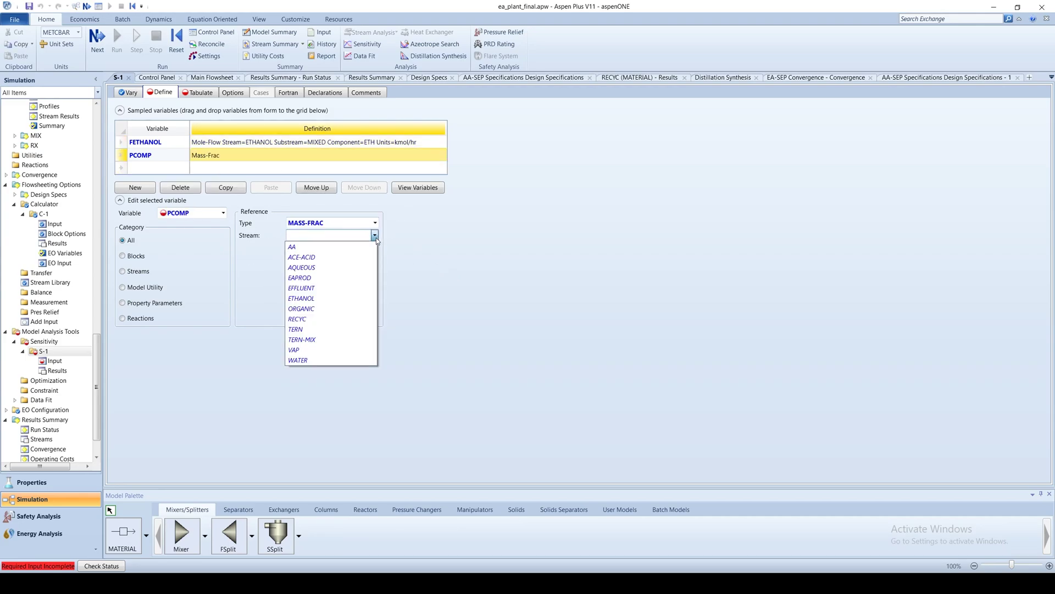
click(341, 277)
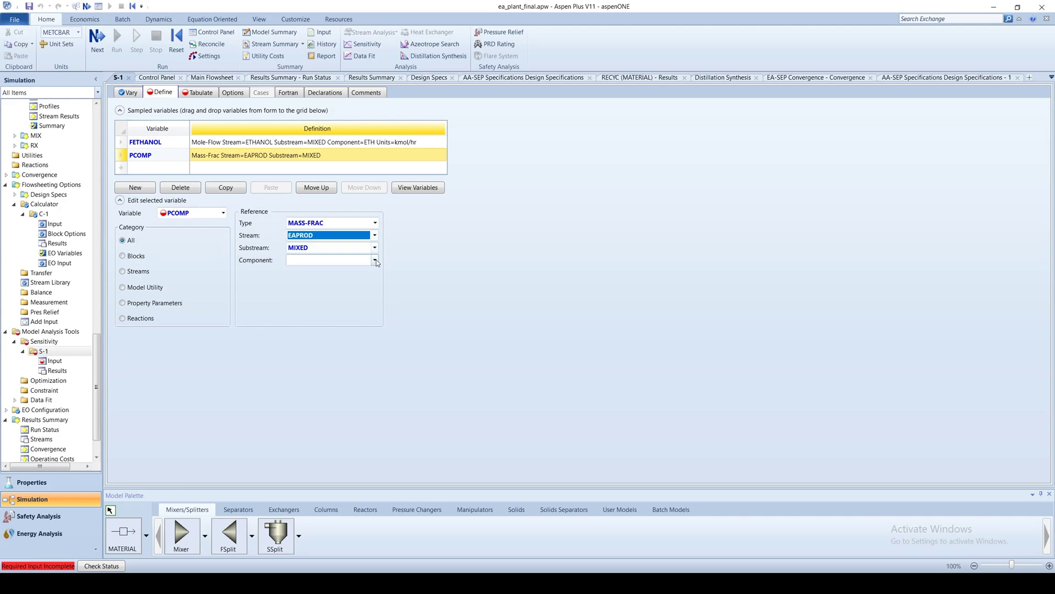
click(377, 263)
click(330, 281)
Tabulate FETHANOL and PCOMP with Fill Variables and run the simulation.
click(202, 93)
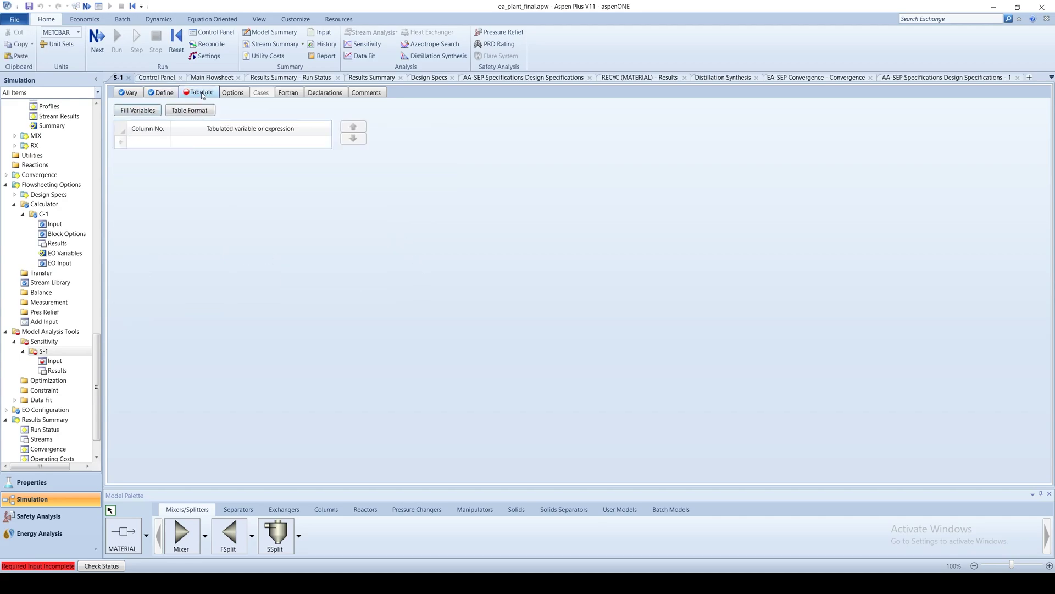
click(137, 110)
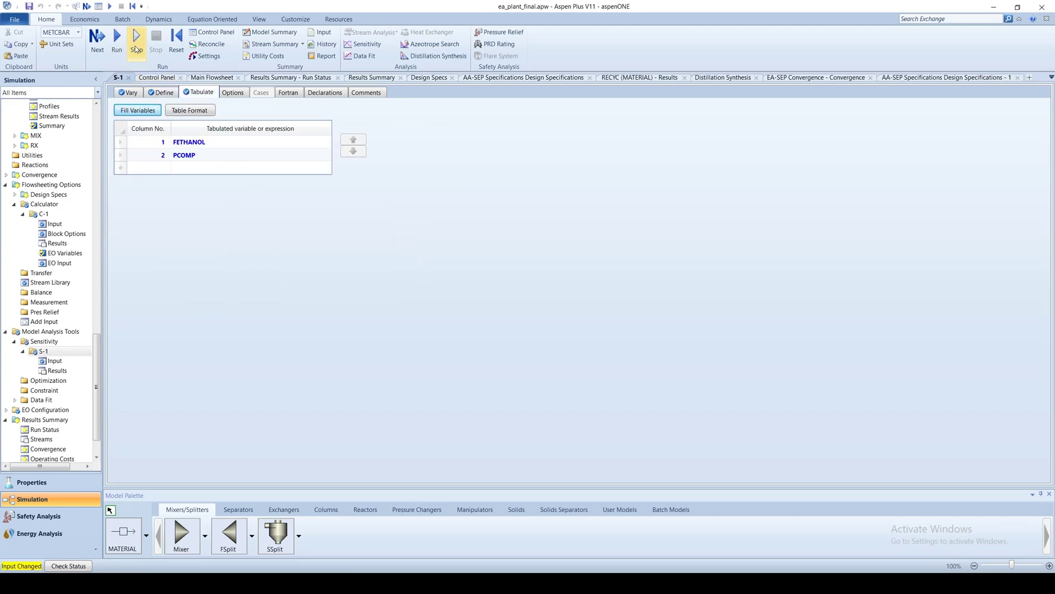
click(116, 39)
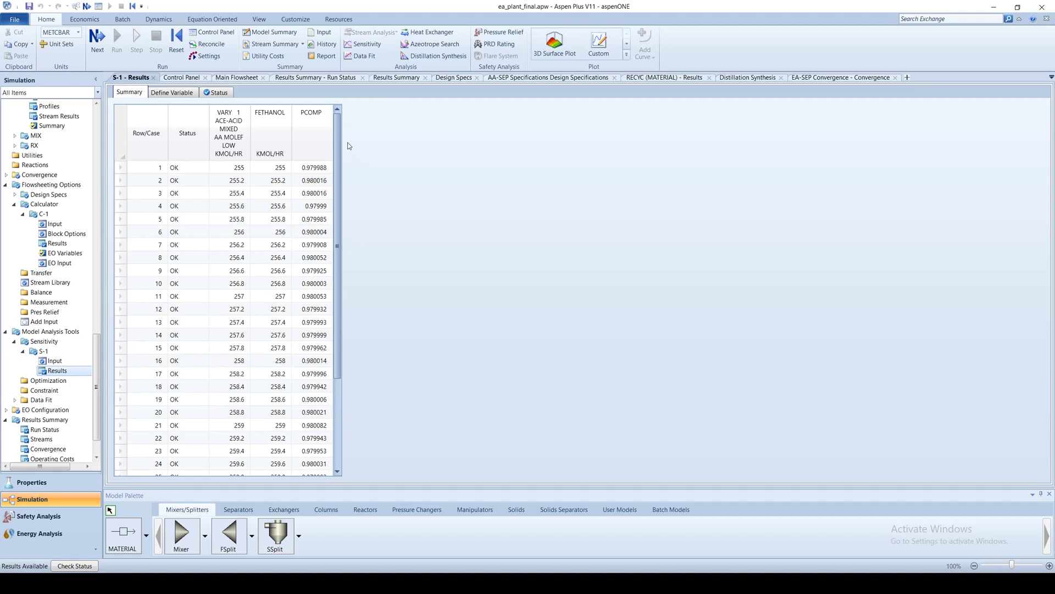
Scroll through the S-1 results table of PCOMP versus ACE-ACID flow.
drag(338, 135, 422, 147)
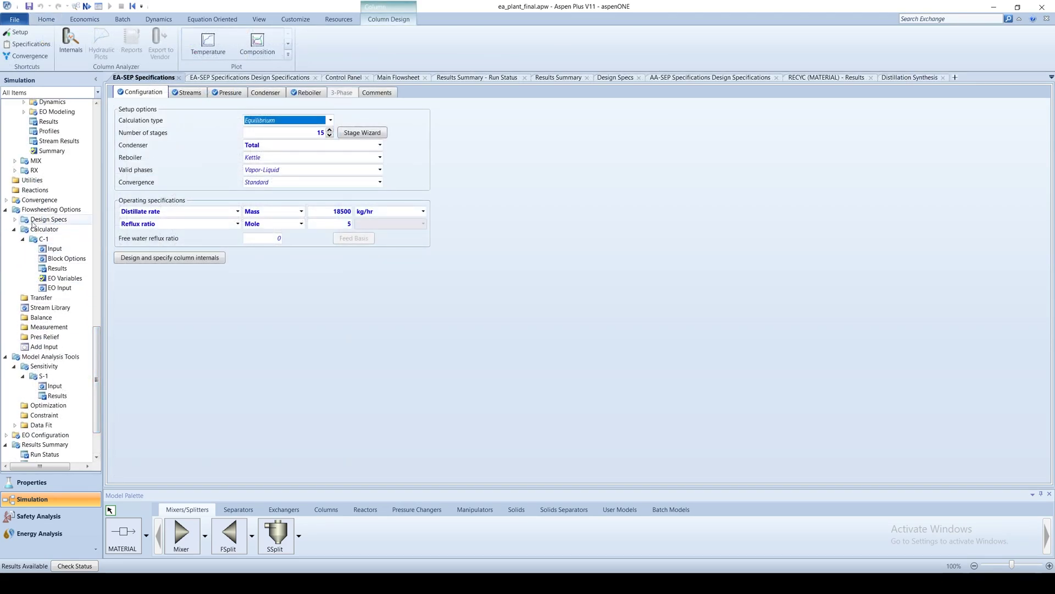
Delete design spec DS-1, confirming the deletion and dismissing the warning.
double_click(42, 229)
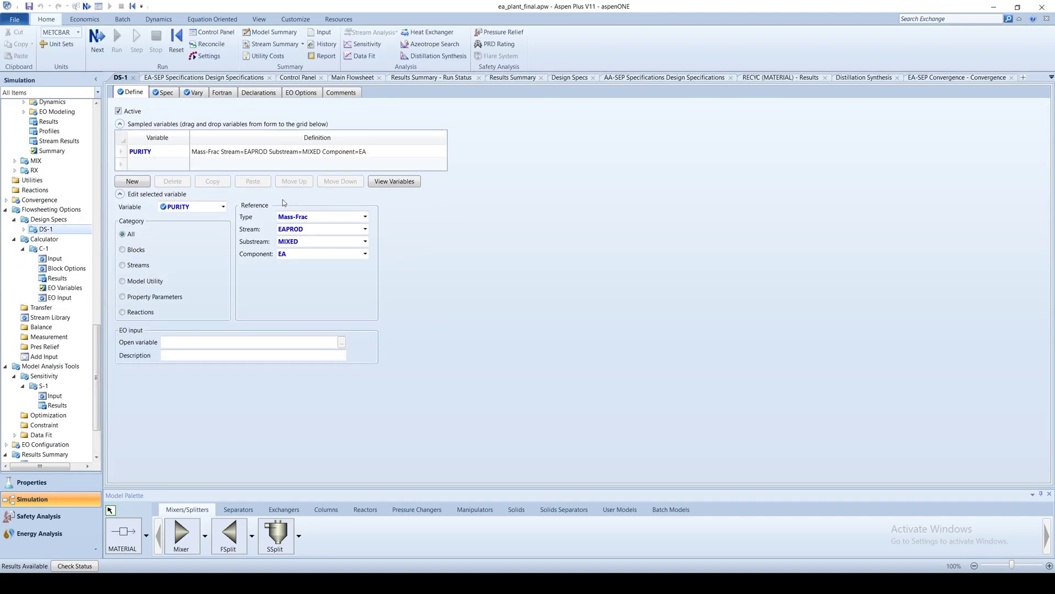
right_click(42, 230)
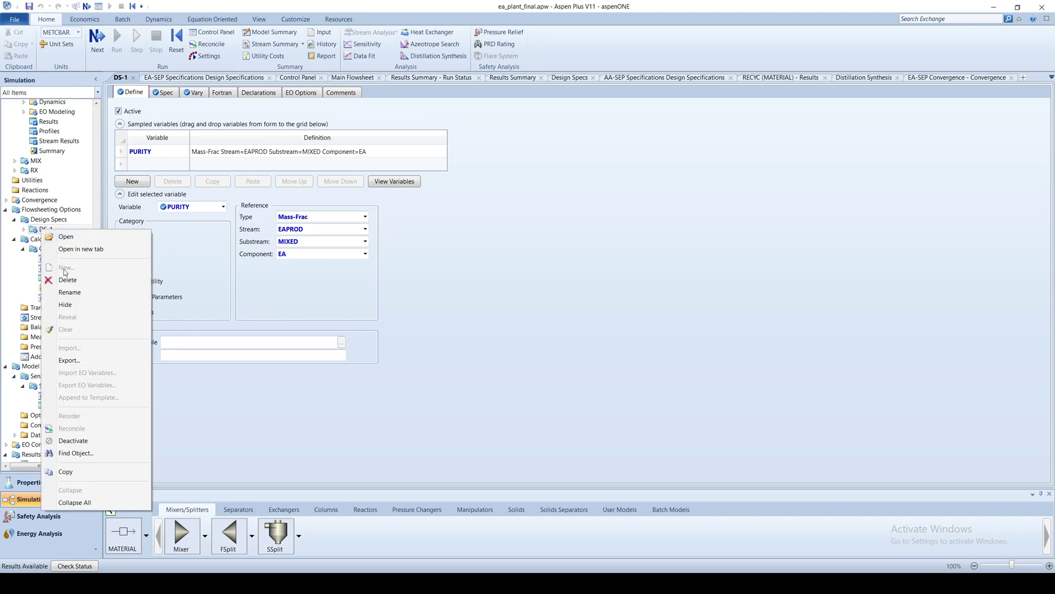
click(83, 284)
click(583, 224)
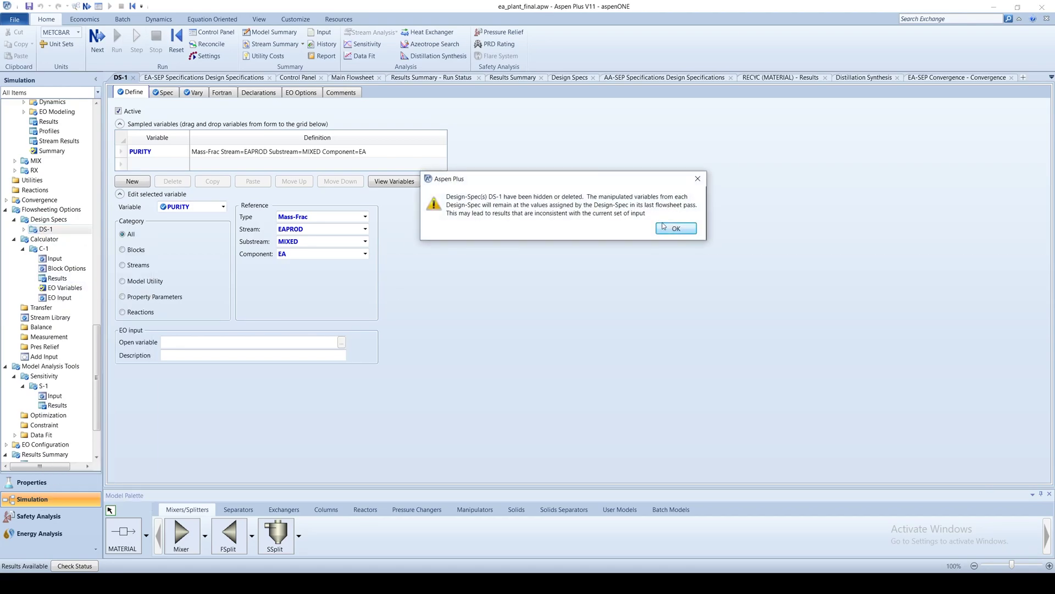
key(Return)
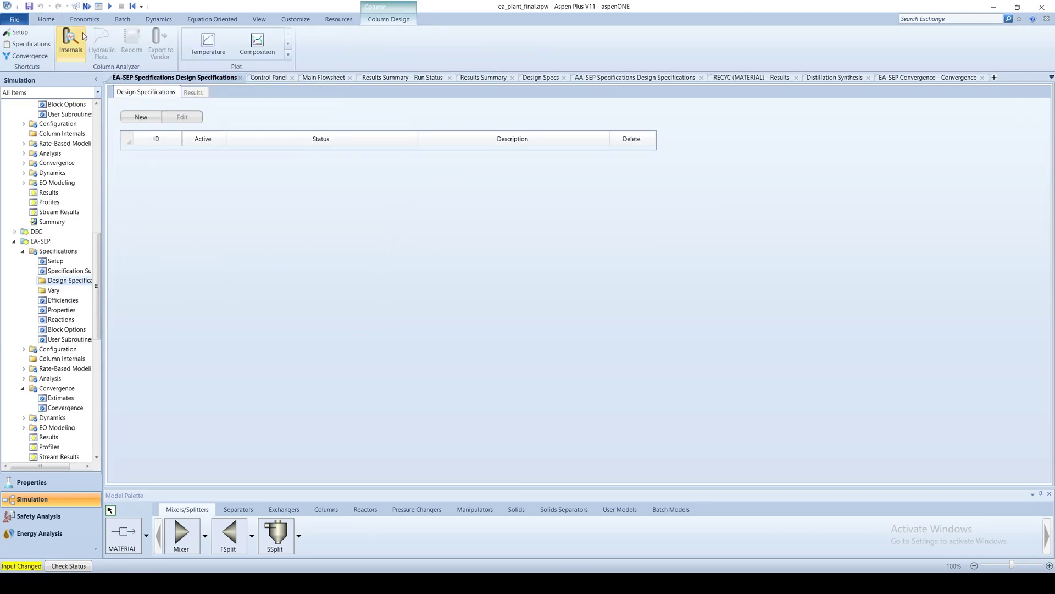
Rerun without DS-1 and review S-1 results, PCOMP falling to 0.979966 at 261.
click(46, 19)
click(117, 40)
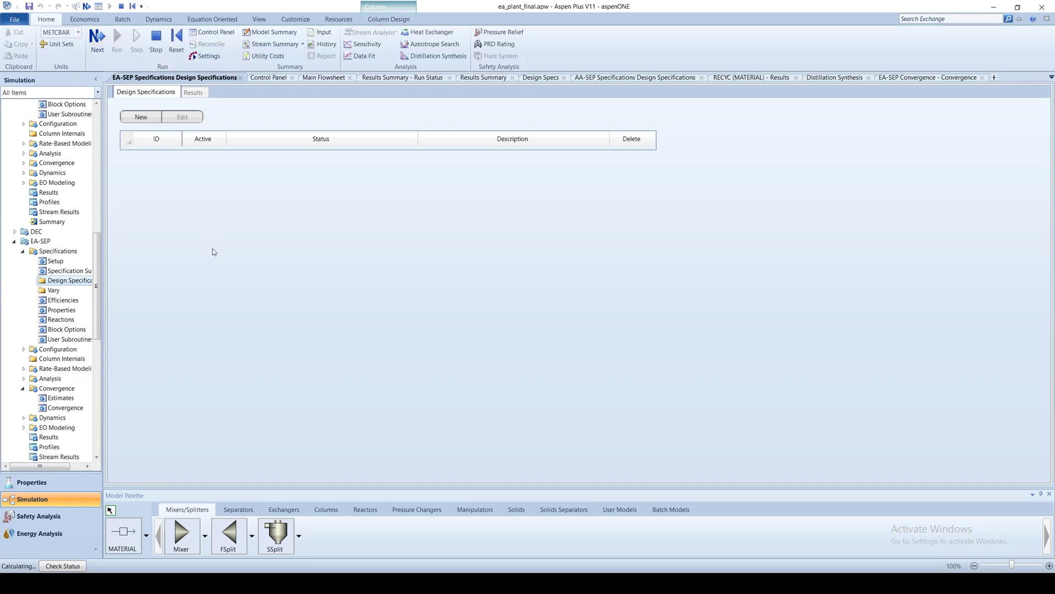
scroll(85, 378, down, 5)
click(57, 400)
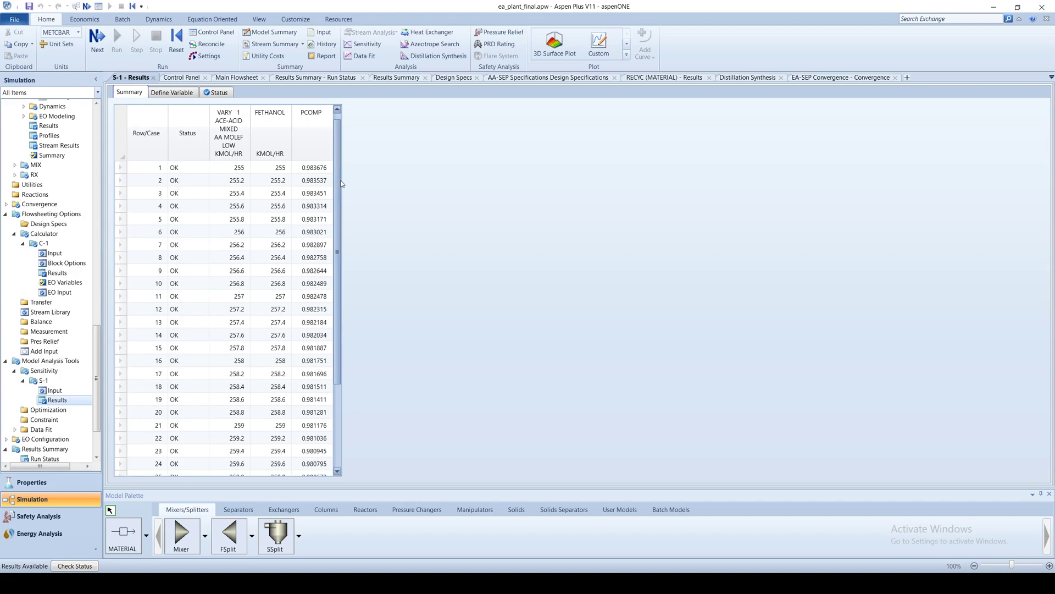
drag(341, 183, 339, 266)
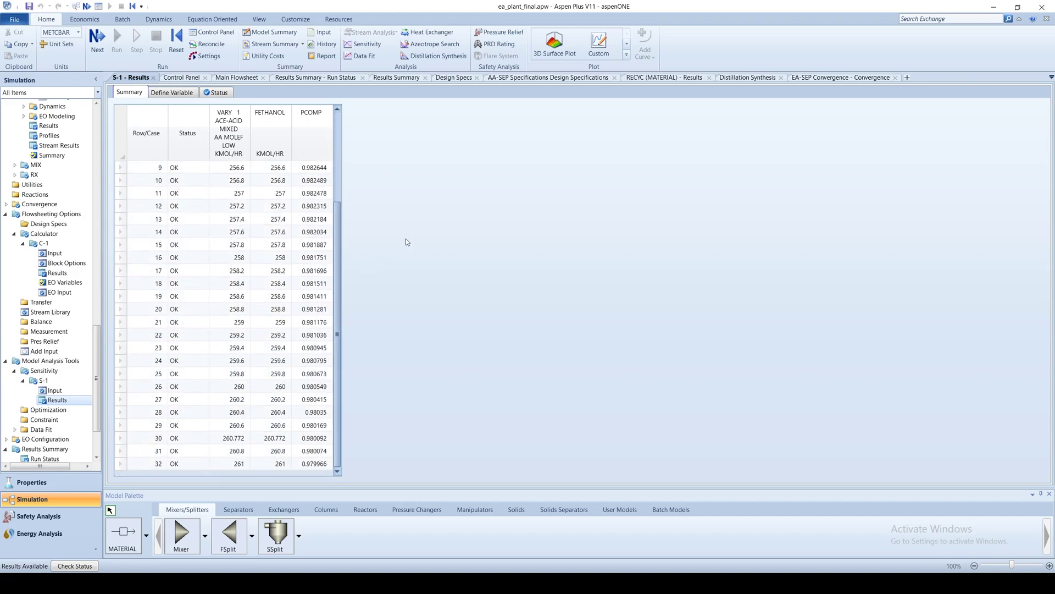
click(628, 45)
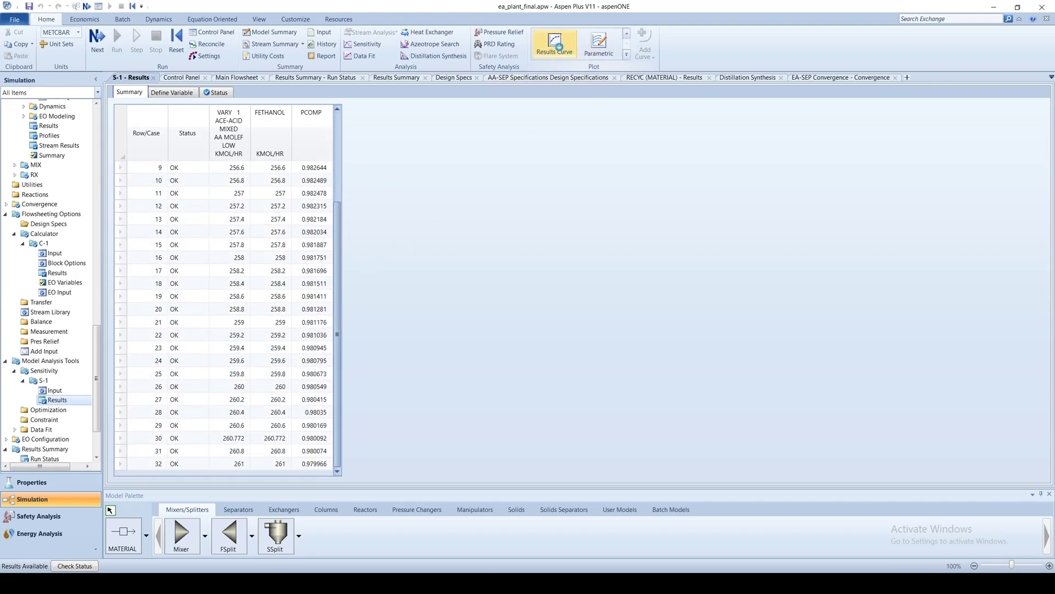
Create a Results Curve plot of S-1's PCOMP purity versus ACE-ACID feed flow.
click(555, 44)
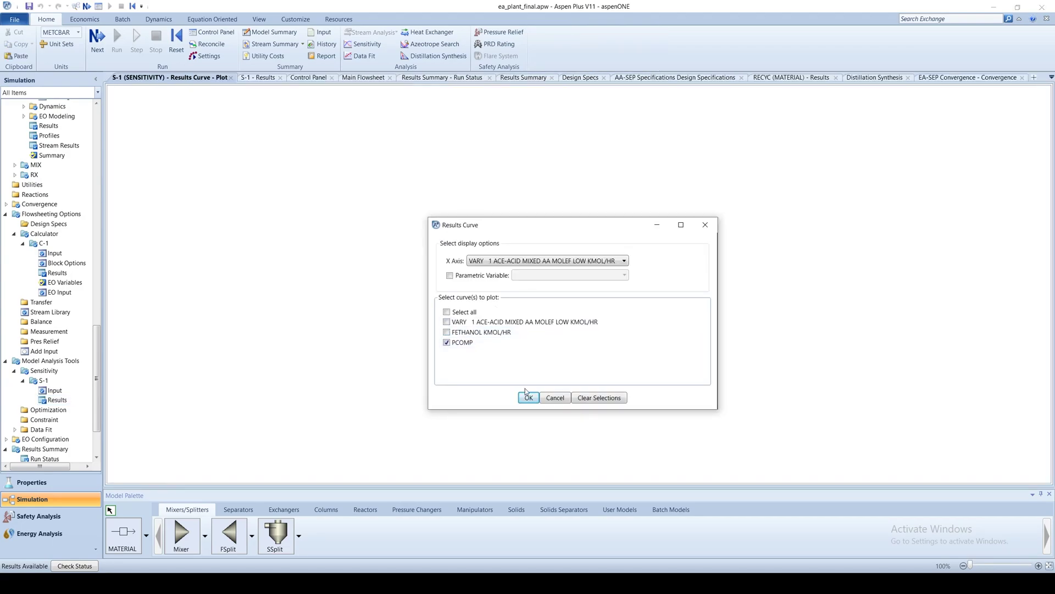
click(530, 394)
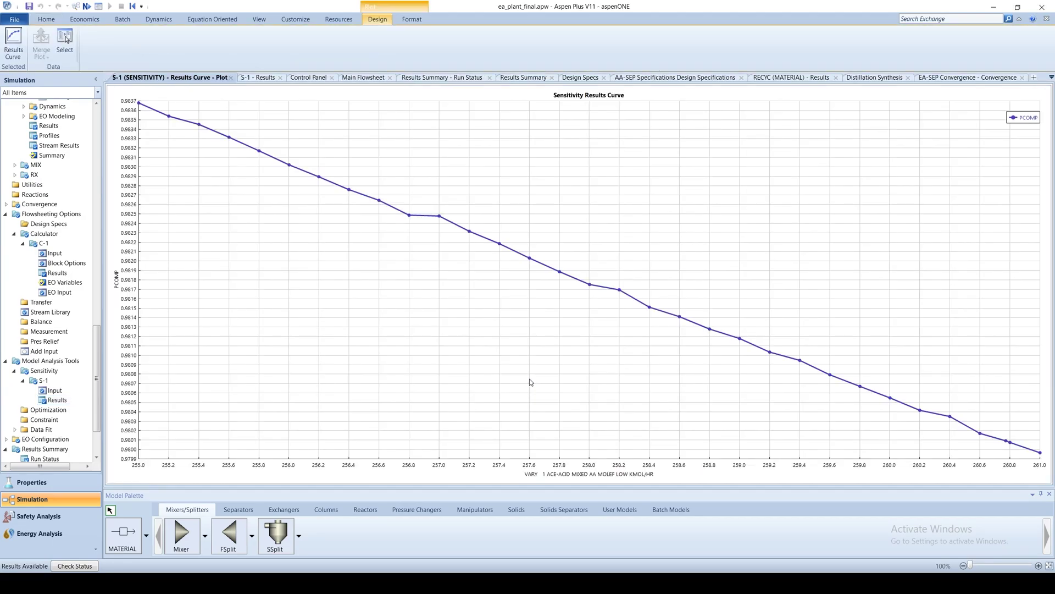